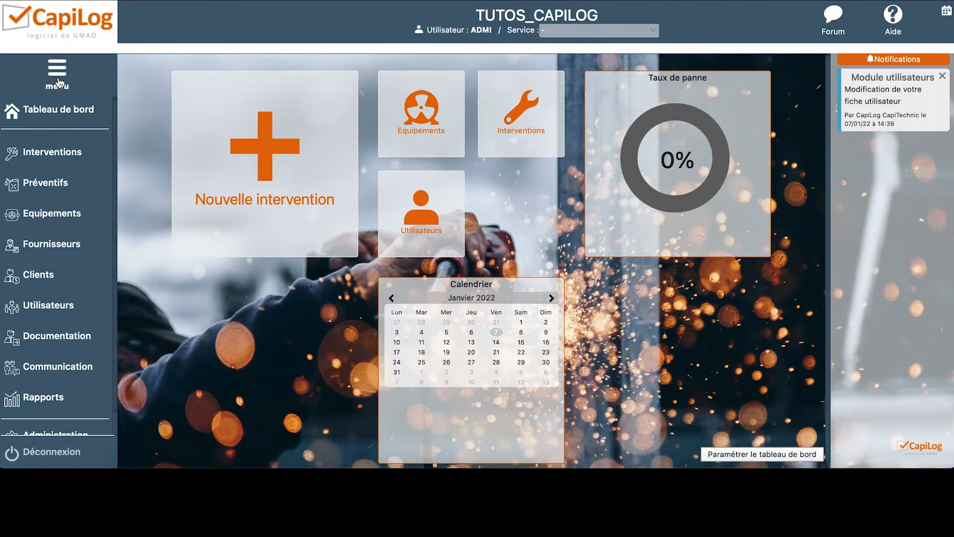
- Open the Formulaires list of the Communication module and display the "Fiche de non-conformité" form
{"action": "left_click", "coordinate": [63, 368]}
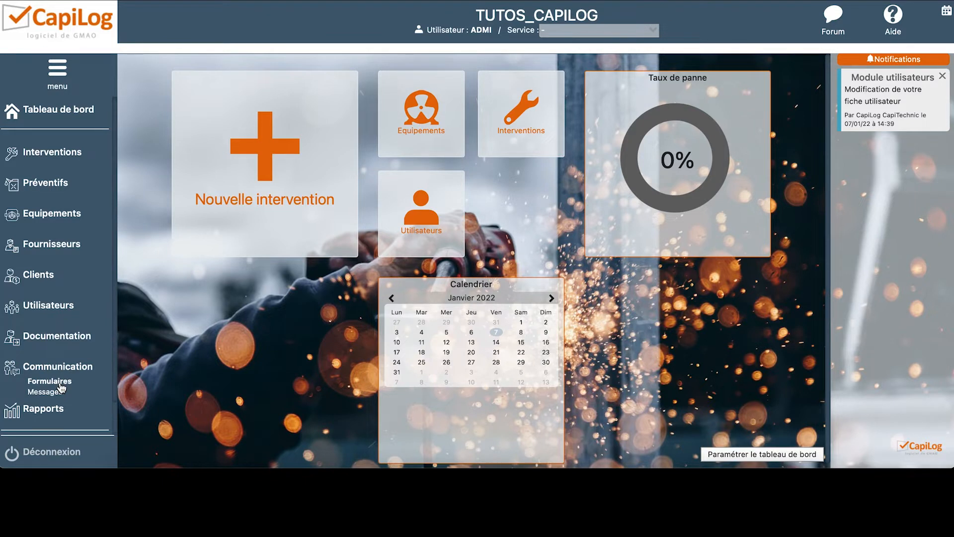
{"action": "left_click", "coordinate": [50, 382]}
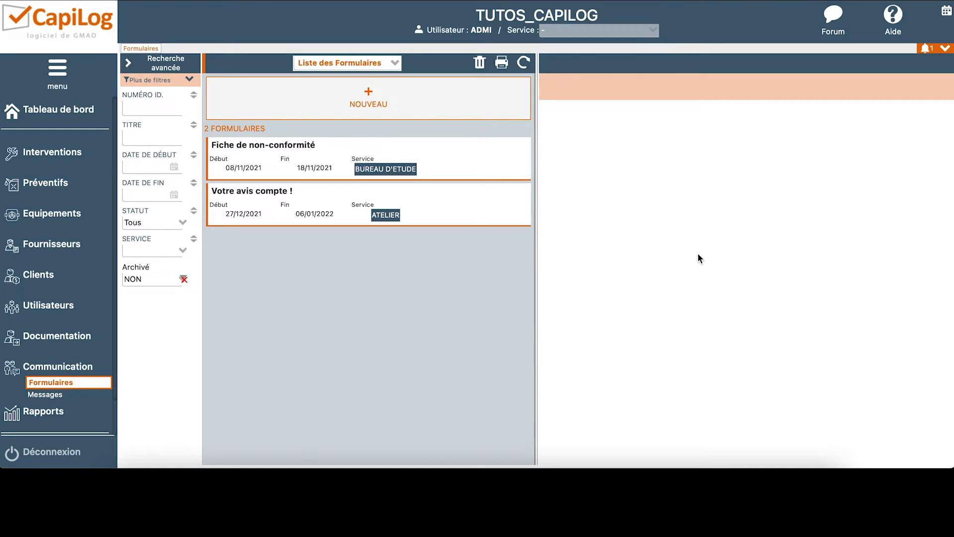
{"action": "left_click", "coordinate": [486, 172]}
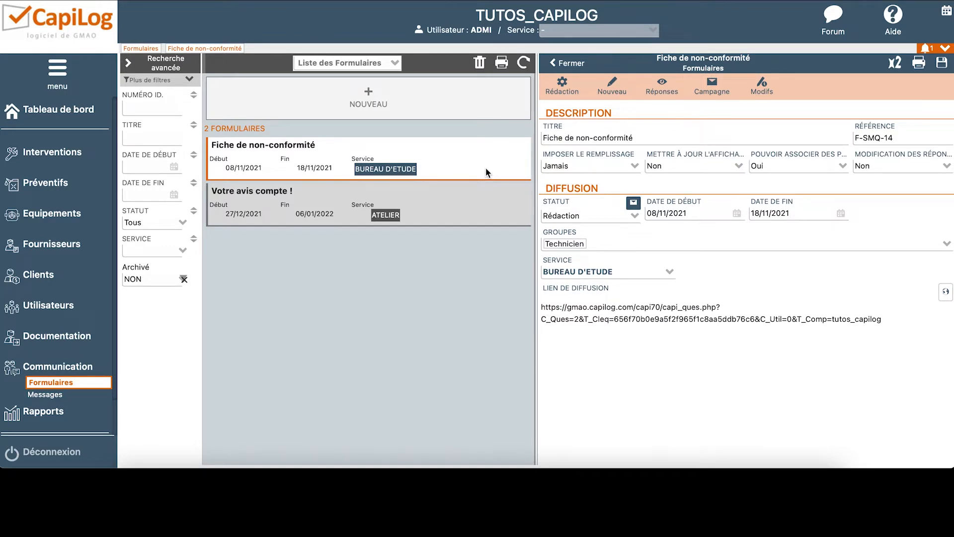
- Create a new form titled "Qualité de l'intervention" with reference QUES_01 and "Imposer le remplissage" set to "Une fois"
{"action": "left_click", "coordinate": [423, 106]}
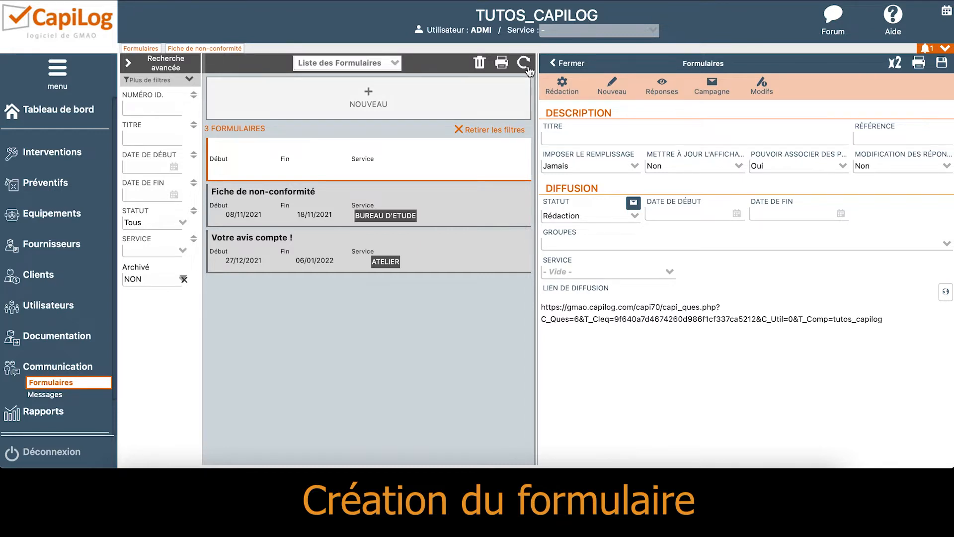
{"action": "left_click", "coordinate": [590, 140]}
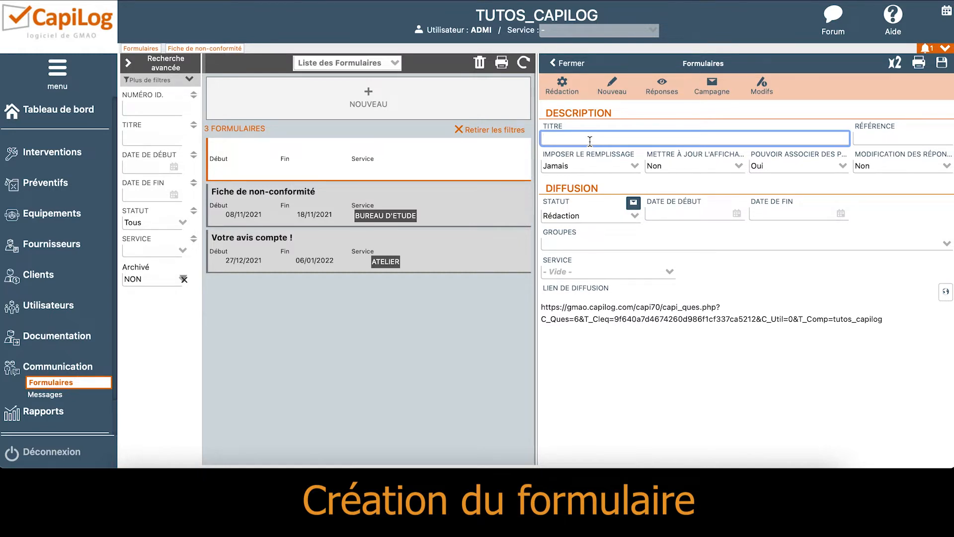
{"action": "type", "text": "Qualité de l'intervention"}
{"action": "left_click", "coordinate": [907, 137]}
{"action": "type", "text": "Q"}
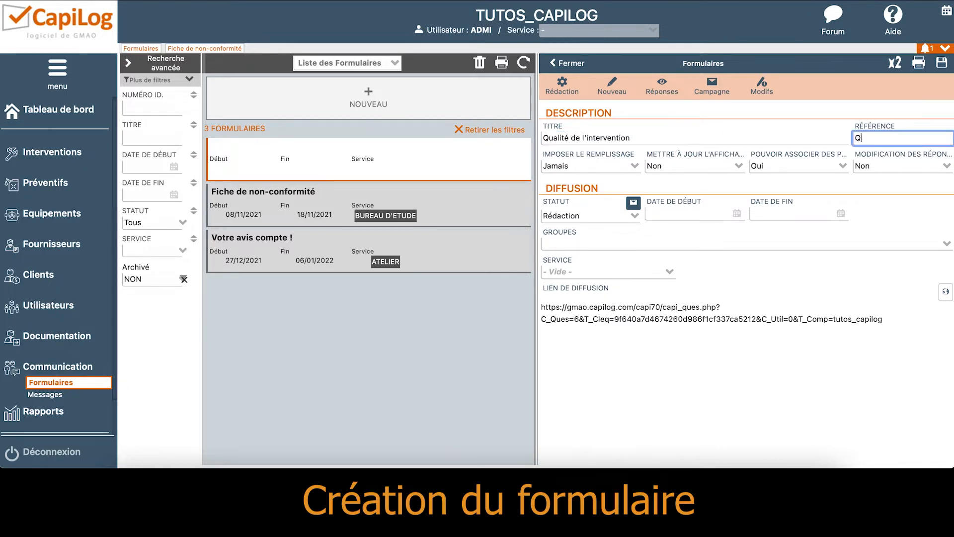
{"action": "type", "text": "UES_01"}
{"action": "left_click", "coordinate": [577, 168]}
{"action": "left_click", "coordinate": [567, 180]}
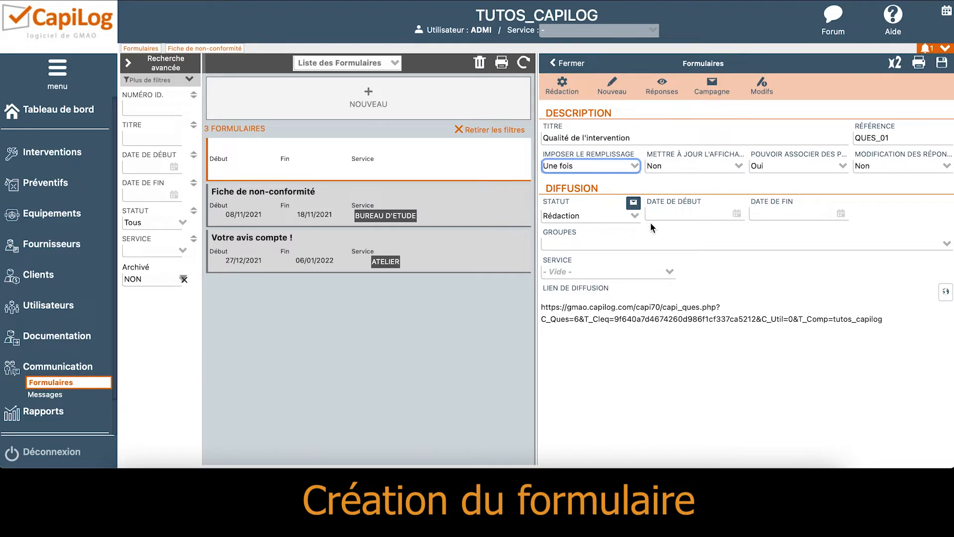
- Set the form's diffusion start date to 10/1/2022 and its end date to 14/1/2022
{"action": "left_click", "coordinate": [694, 214]}
{"action": "left_click", "coordinate": [737, 269]}
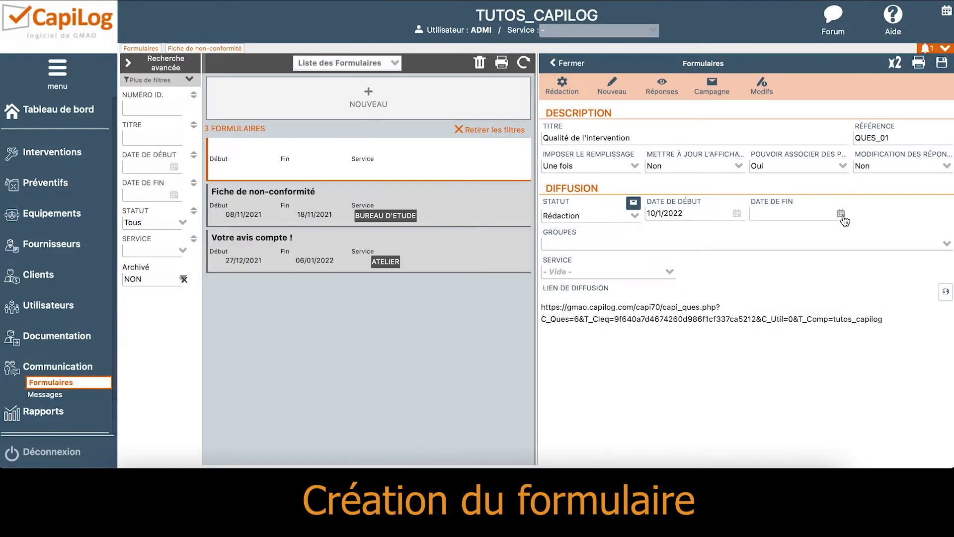
{"action": "left_click", "coordinate": [842, 214]}
{"action": "left_click", "coordinate": [885, 269]}
- Assign the form to the Avignon group and the ATELIER service
{"action": "left_click", "coordinate": [650, 246]}
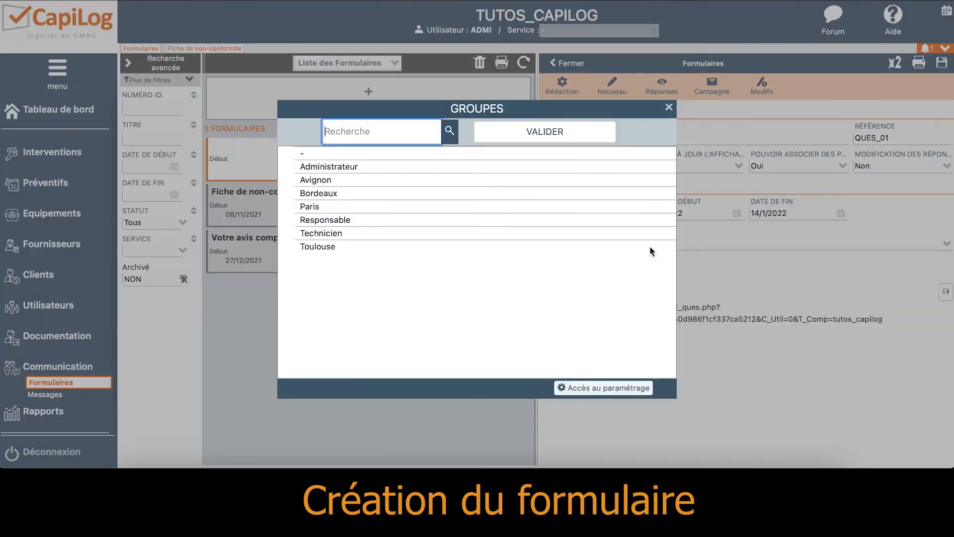
{"action": "left_click", "coordinate": [419, 181]}
{"action": "left_click", "coordinate": [538, 130]}
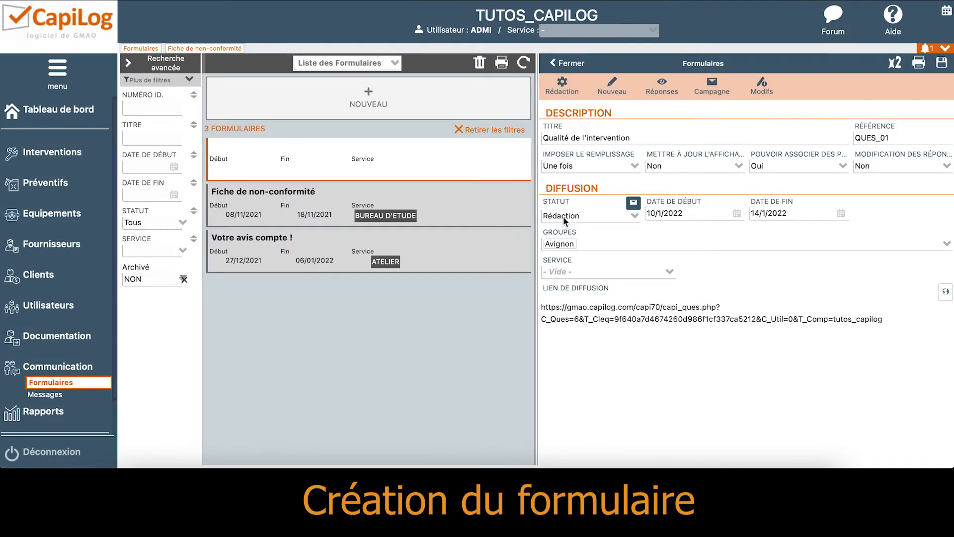
{"action": "left_click", "coordinate": [603, 274]}
{"action": "left_click", "coordinate": [391, 163]}
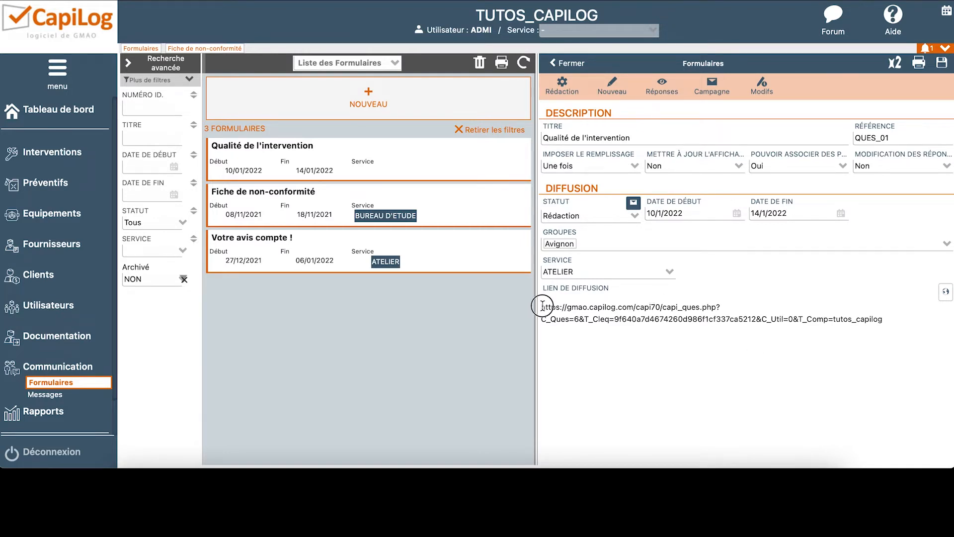
- Examine the form's distribution link and the e-mail window for sending it
{"action": "left_click_drag", "start_coordinate": [542, 305], "coordinate": [904, 327]}
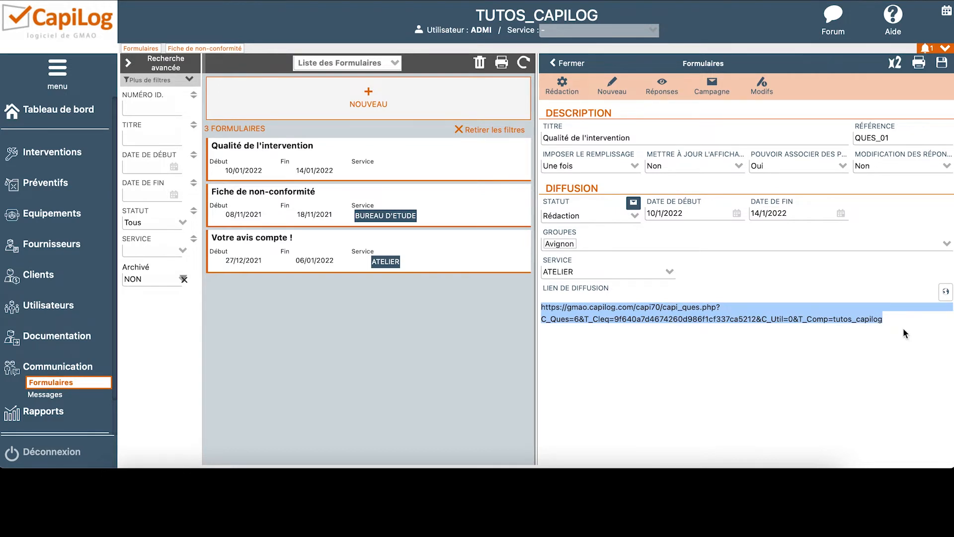
{"action": "left_click", "coordinate": [727, 355]}
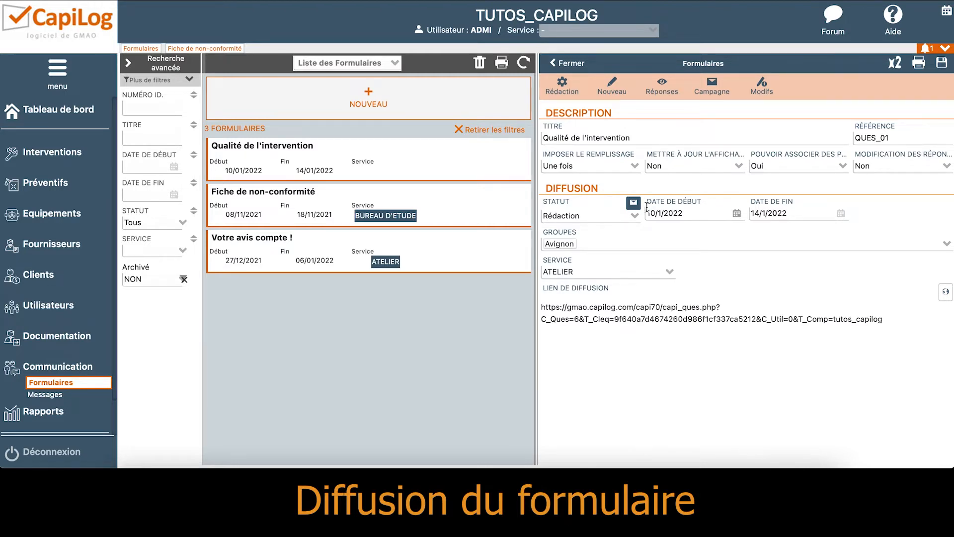
{"action": "left_click", "coordinate": [635, 203]}
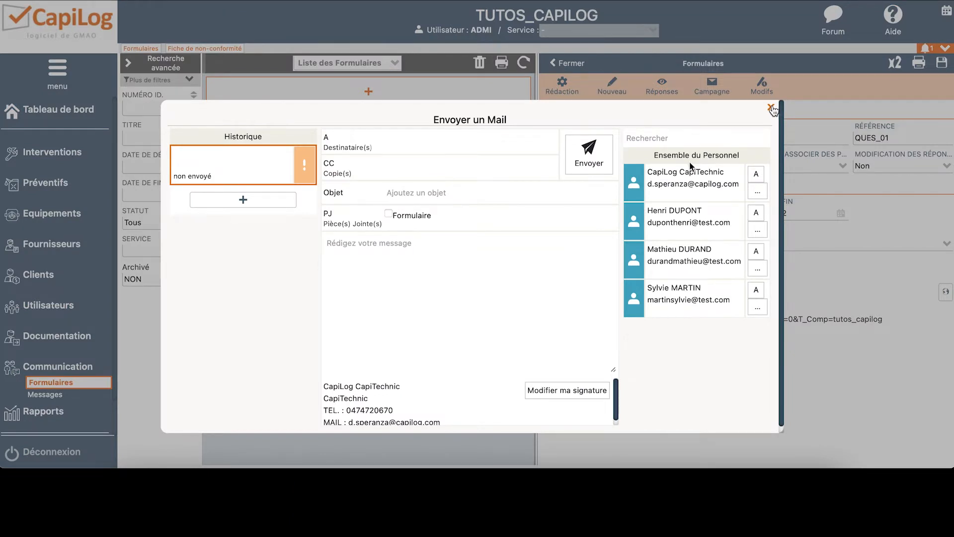
{"action": "left_click", "coordinate": [771, 107]}
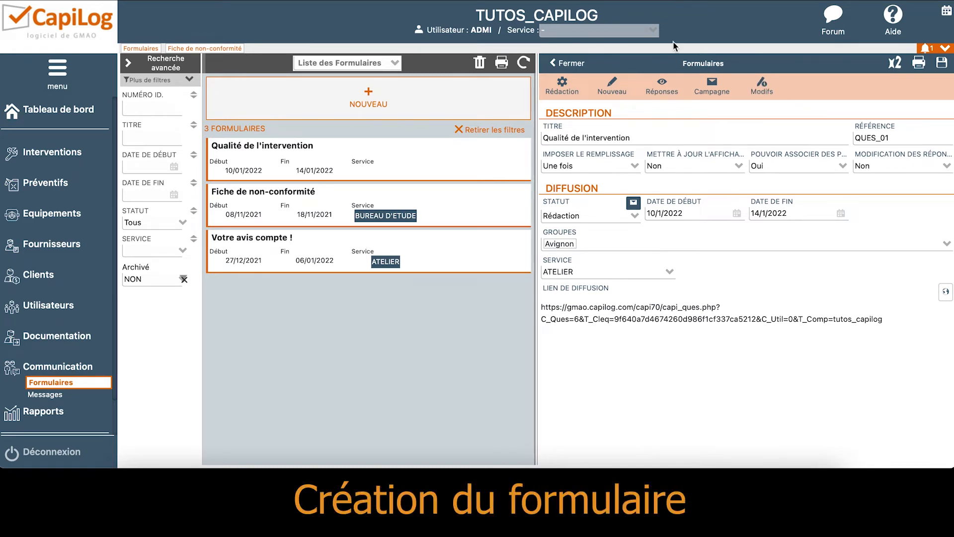
- Start drafting the form's content and add a first line "Qualité de l'intervention" of type Titre
{"action": "left_click", "coordinate": [566, 91]}
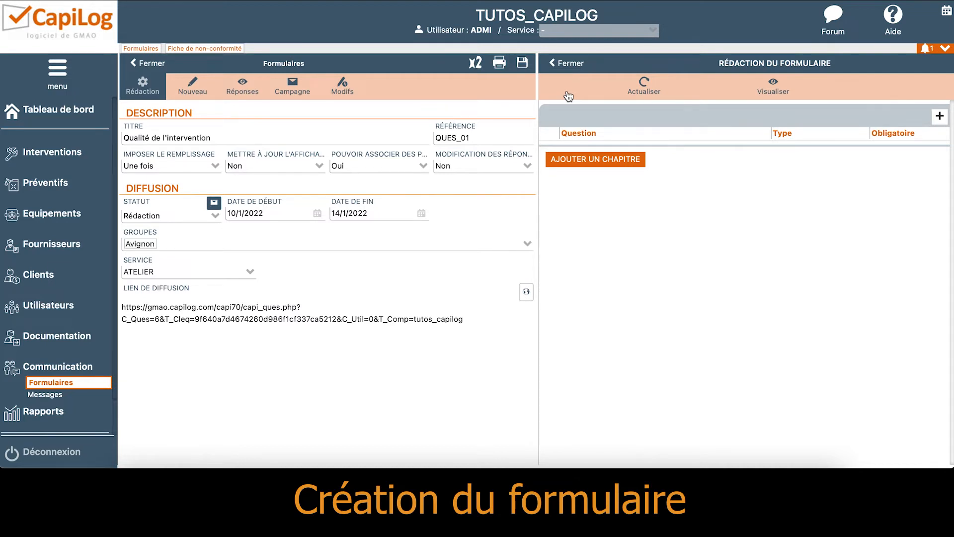
{"action": "left_click", "coordinate": [939, 117]}
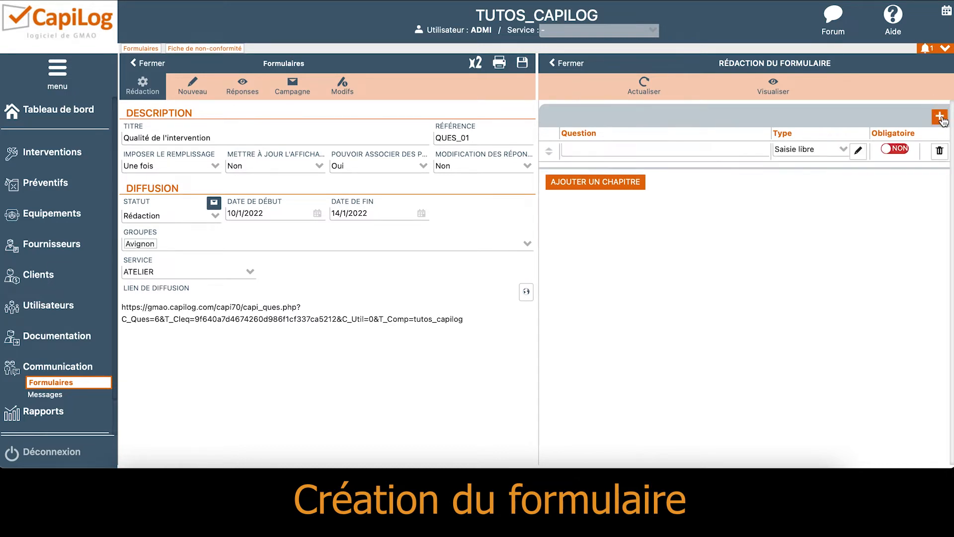
{"action": "left_click", "coordinate": [742, 149]}
{"action": "type", "text": "Q"}
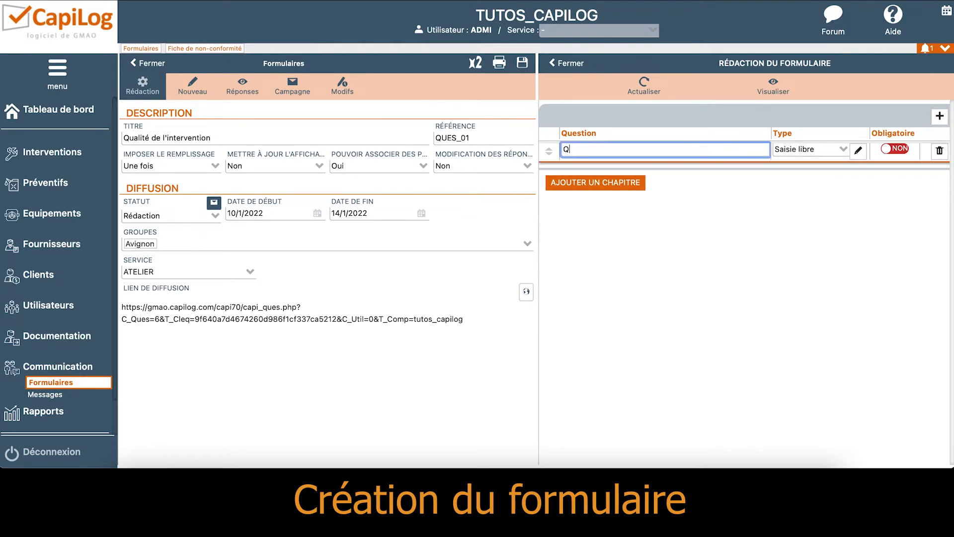
{"action": "type", "text": "ualité de l'intervention"}
{"action": "left_click", "coordinate": [846, 149]}
{"action": "left_click", "coordinate": [829, 97]}
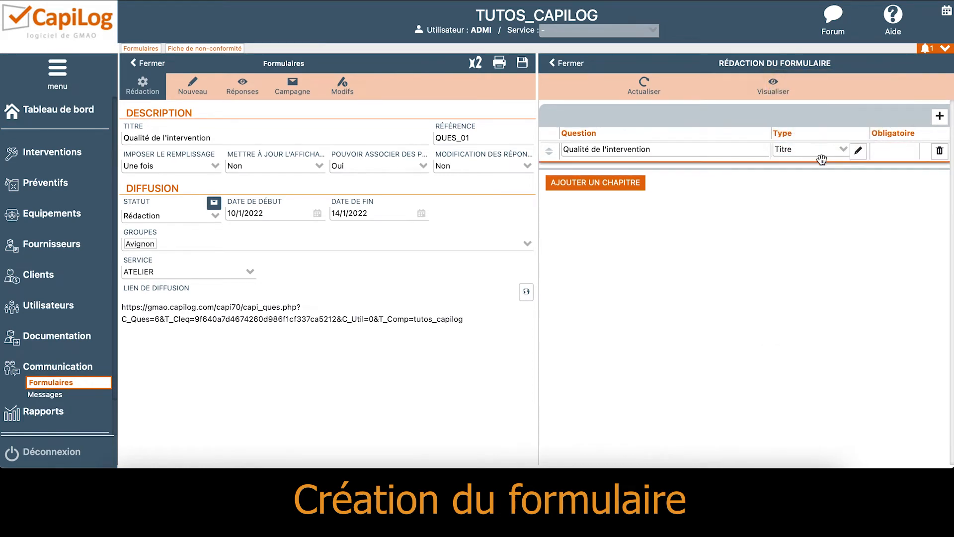
- Add a question line "Date de l'intervention" of type "Saisie date"
{"action": "left_click", "coordinate": [940, 117]}
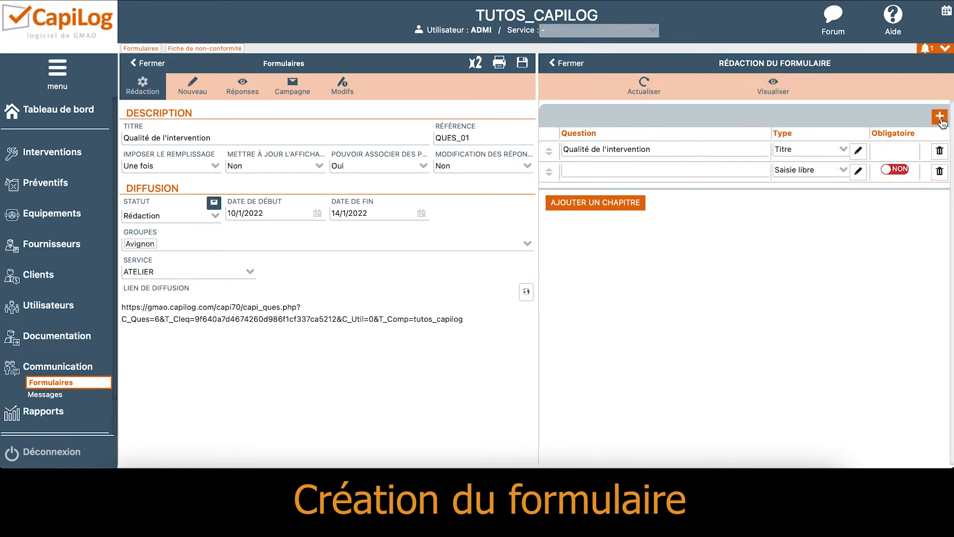
{"action": "left_click", "coordinate": [619, 170]}
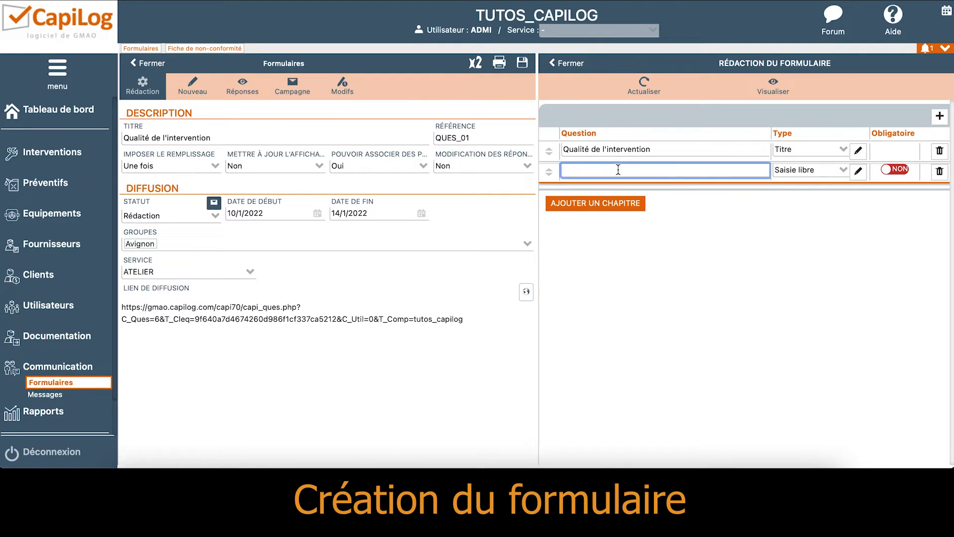
{"action": "type", "text": "Sate de l'interventiojn"}
{"action": "left_click", "coordinate": [844, 170]}
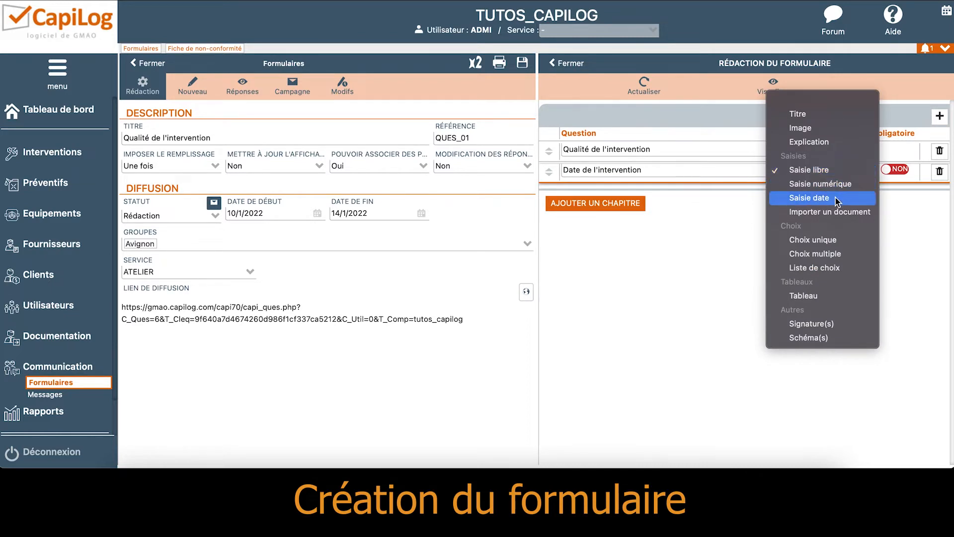
{"action": "left_click", "coordinate": [837, 199]}
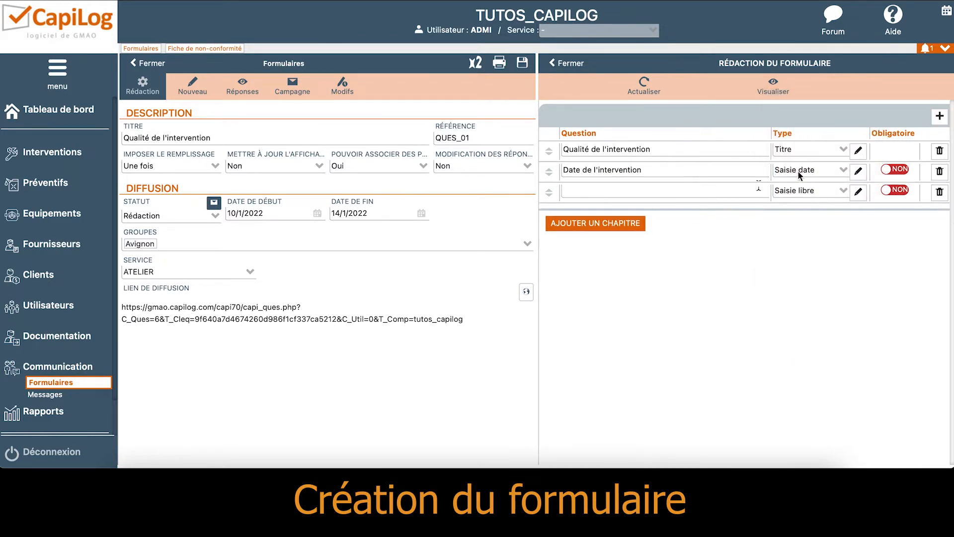
- Add the lines "Durée de l'intervention" of type "Saisie numérique" and "Type d'intervention" of type Explication
{"action": "type", "text": "Durée de l'intervention"}
{"action": "left_click", "coordinate": [840, 191]}
{"action": "left_click", "coordinate": [817, 219]}
{"action": "type", "text": "Type d'intervention"}
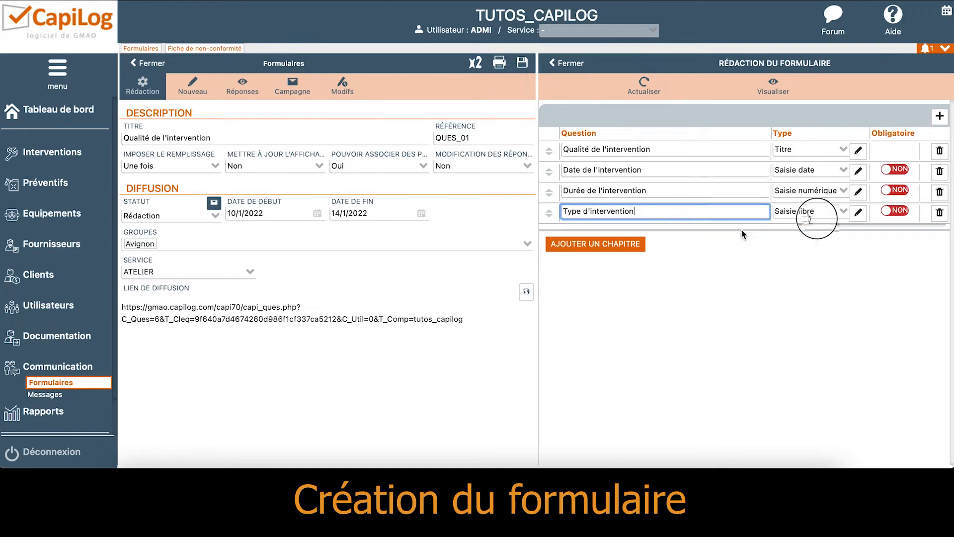
{"action": "left_click", "coordinate": [816, 213]}
{"action": "left_click", "coordinate": [810, 183]}
- Add the lines "Degré de satisfaction" of type "Choix multiple" and "Signature" of type "Signature(s)"
{"action": "type", "text": "Degré de satisfaction"}
{"action": "left_click", "coordinate": [816, 233]}
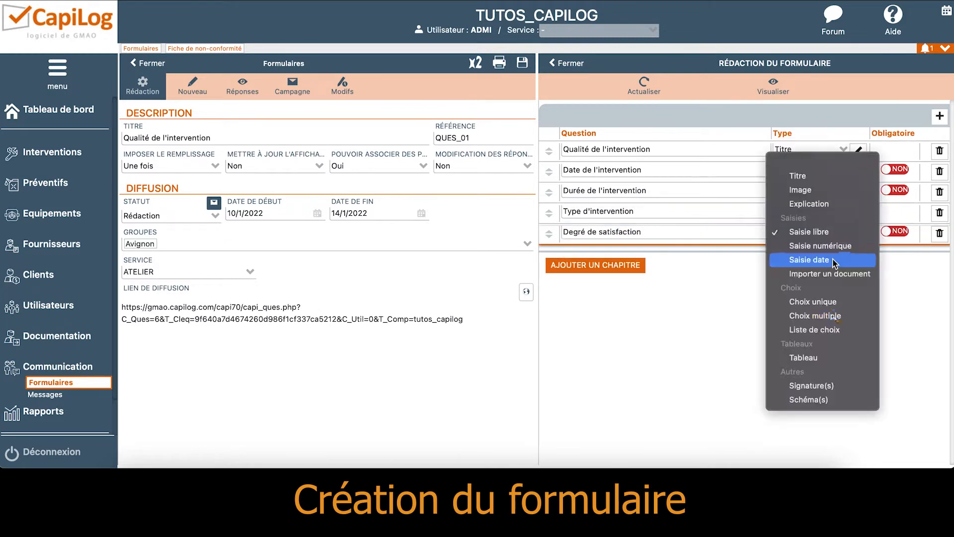
{"action": "left_click", "coordinate": [815, 316]}
{"action": "type", "text": "Signature"}
{"action": "left_click", "coordinate": [808, 254]}
{"action": "left_click", "coordinate": [811, 406]}
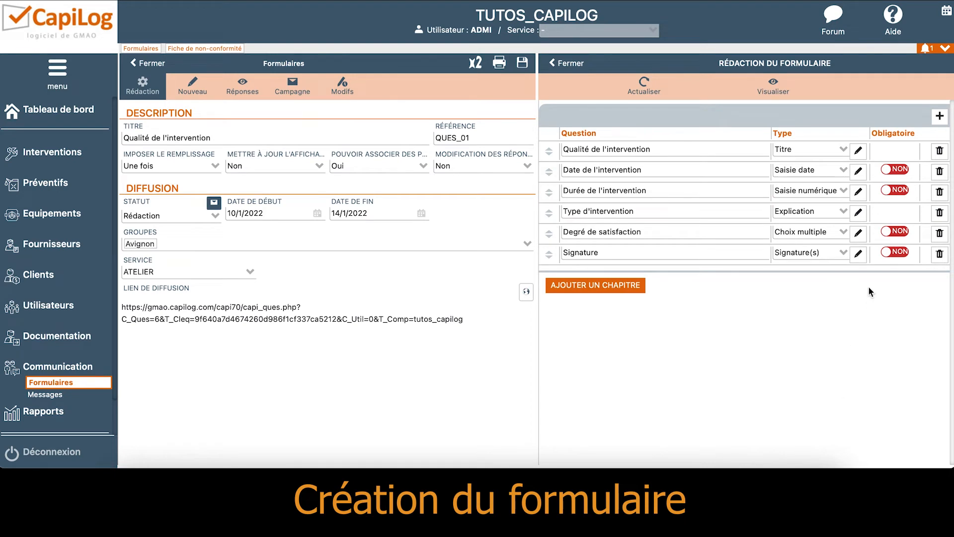
- Give the "Degré de satisfaction" question the options Mauvais, Bon and Très bon, and allow photos to be attached
{"action": "left_click", "coordinate": [859, 233]}
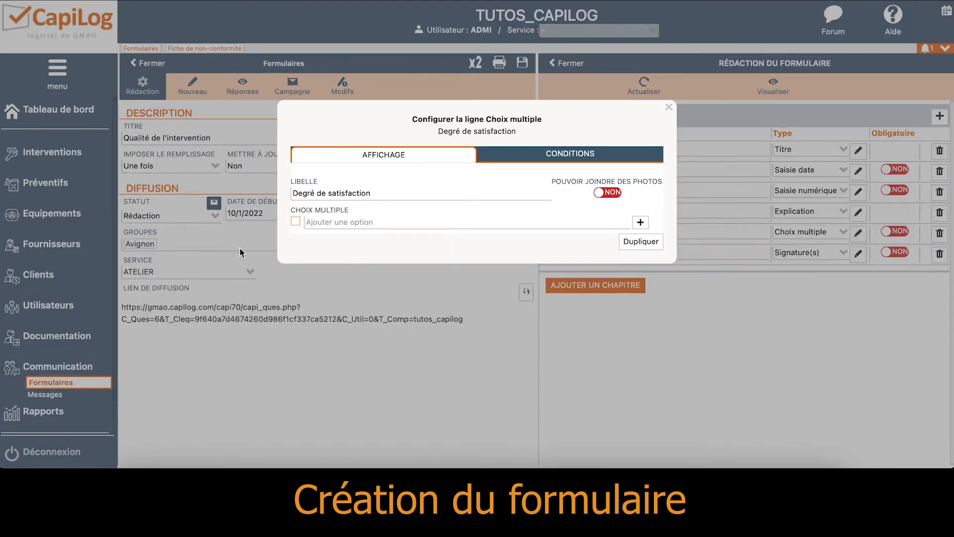
{"action": "left_click", "coordinate": [343, 222]}
{"action": "type", "text": "Mauvais"}
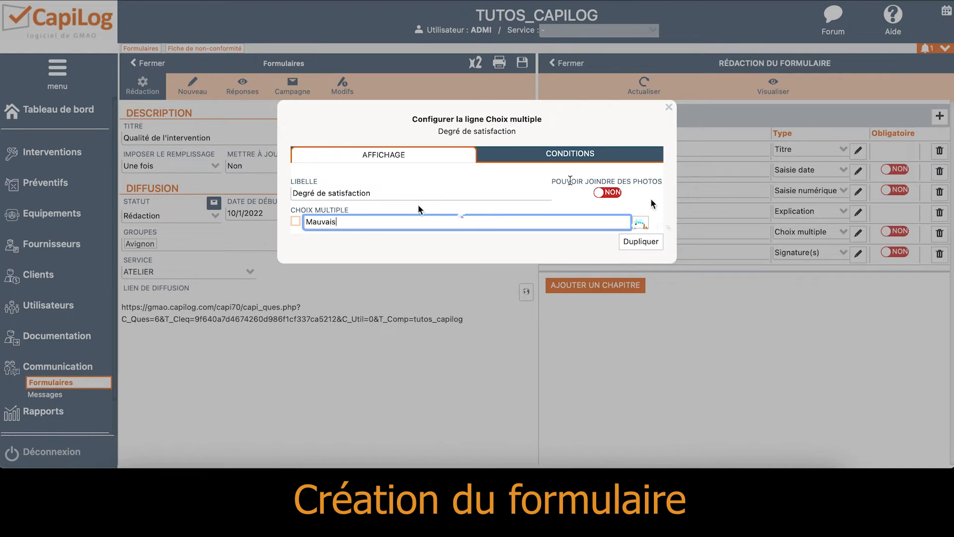
{"action": "key", "text": "Return"}
{"action": "type", "text": "Bon"}
{"action": "key", "text": "Return"}
{"action": "left_click", "coordinate": [490, 258]}
{"action": "type", "text": "Très bon"}
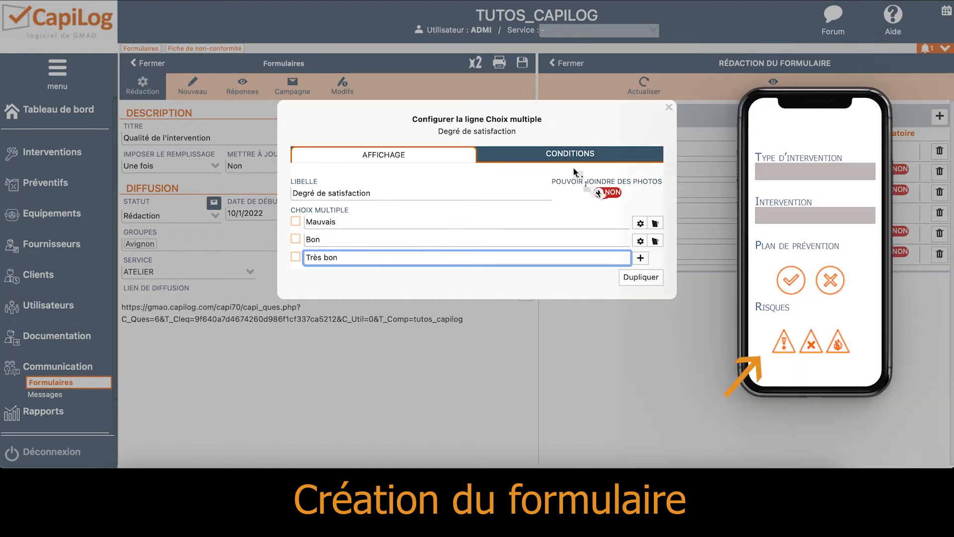
{"action": "key", "text": "Return"}
{"action": "left_click", "coordinate": [604, 194]}
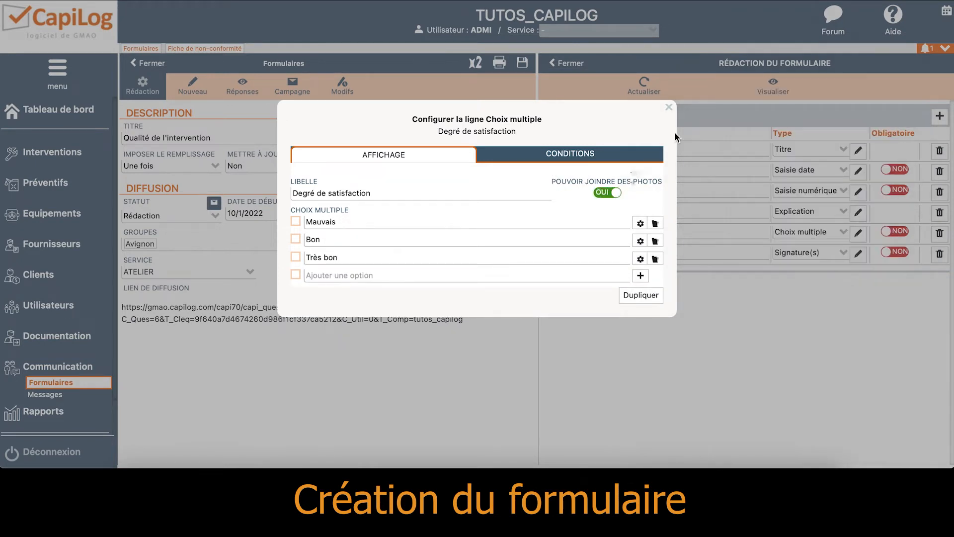
{"action": "left_click", "coordinate": [669, 108]}
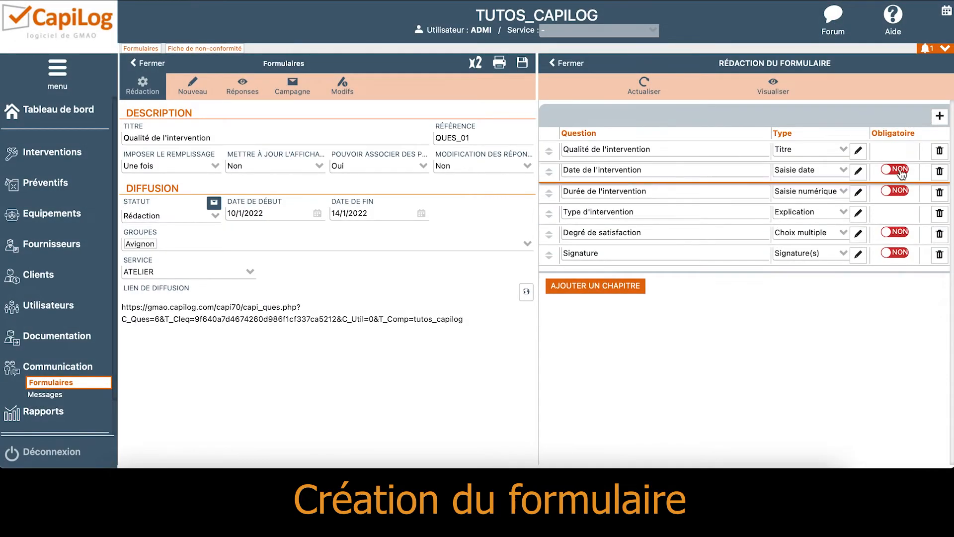
- Make the "Degré de satisfaction" and "Durée de l'intervention" questions mandatory
{"action": "left_click", "coordinate": [895, 232]}
{"action": "left_click", "coordinate": [898, 194]}
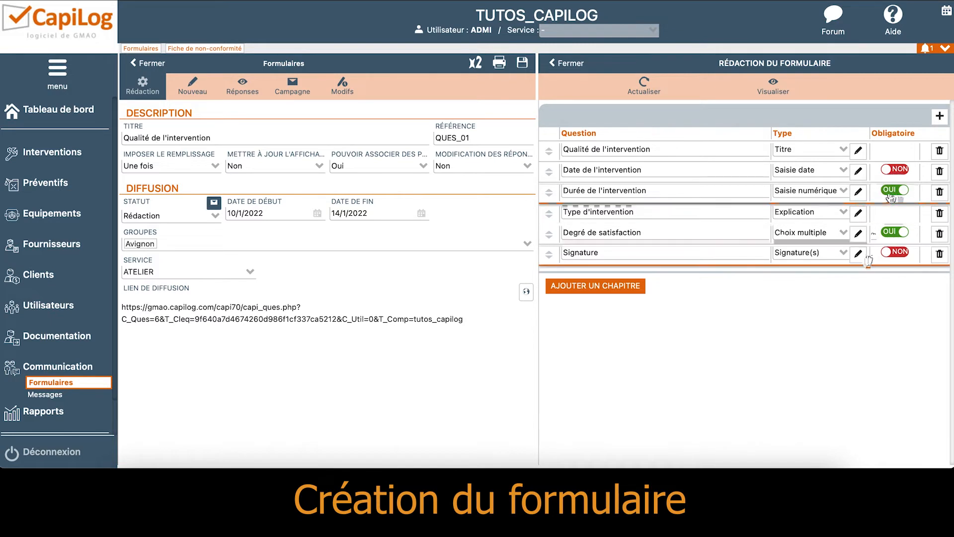
- Delete the Signature line from the form and preview the resulting questionnaire
{"action": "left_click", "coordinate": [939, 254]}
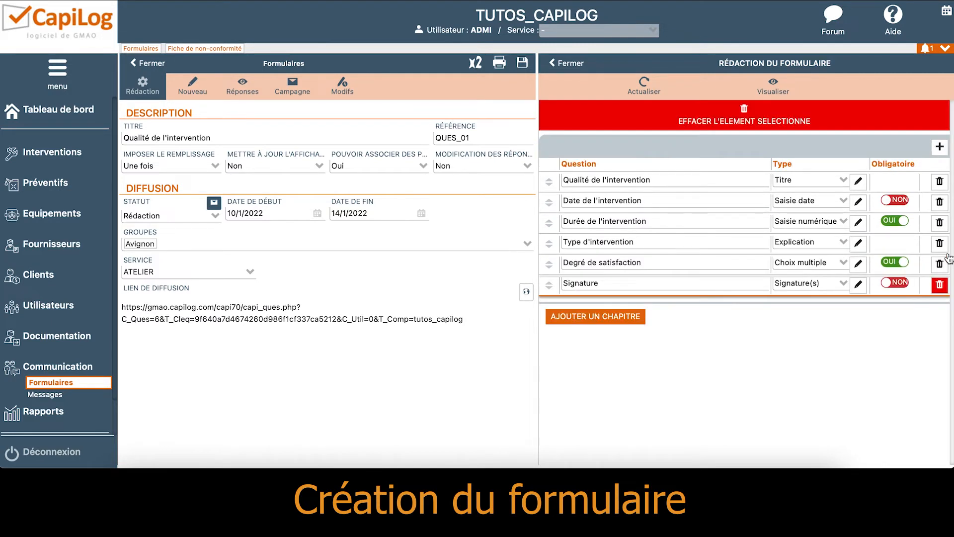
{"action": "left_click", "coordinate": [765, 117]}
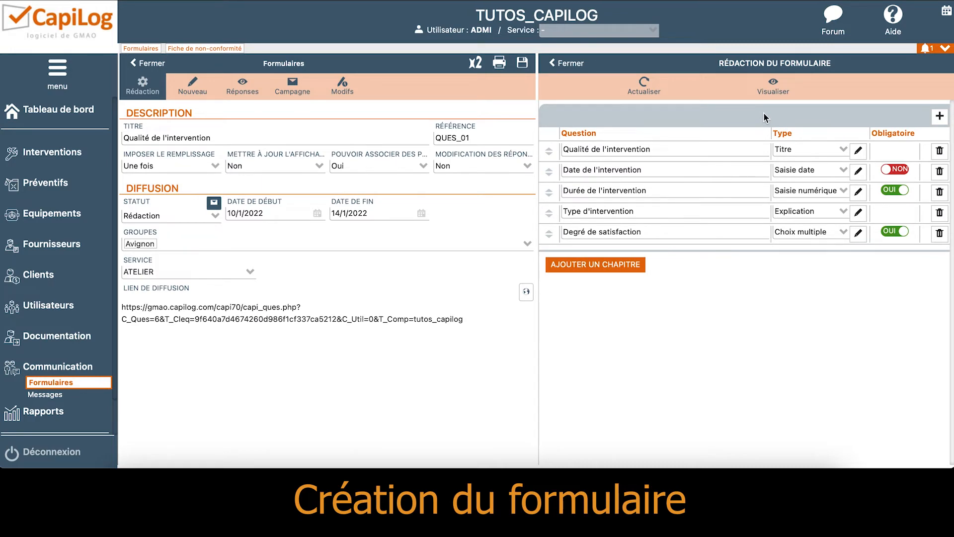
{"action": "left_click", "coordinate": [766, 87]}
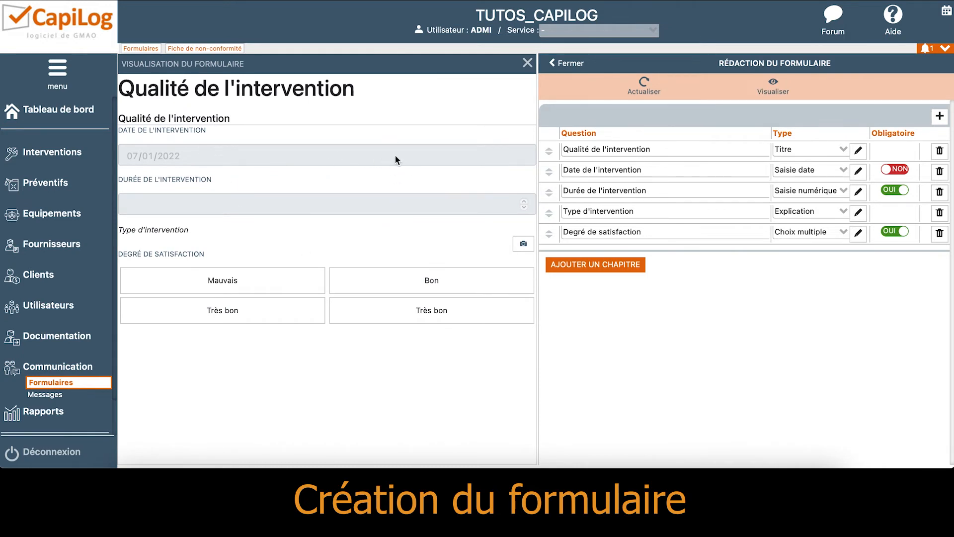
- Refresh and close the question editor, and set the form's Statut to Diffusion
{"action": "left_click", "coordinate": [625, 92]}
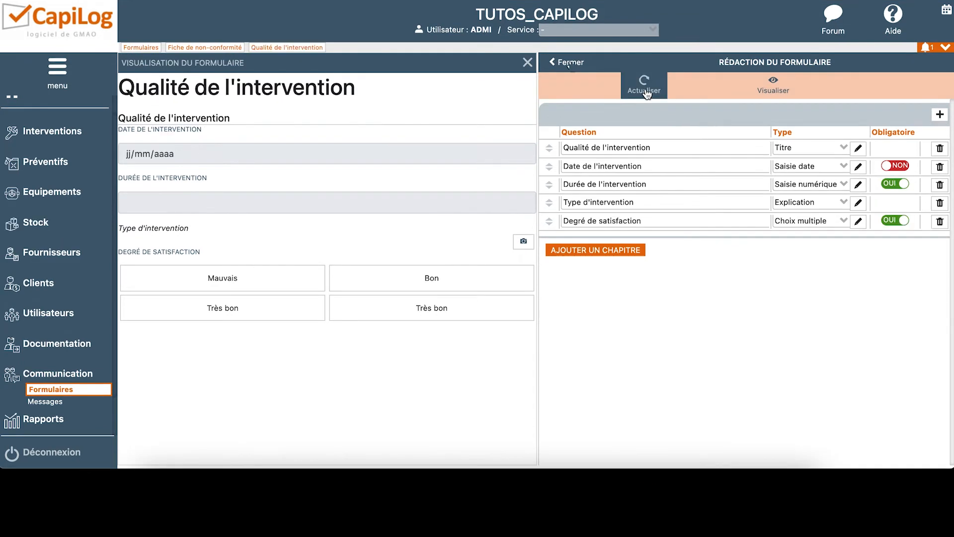
{"action": "left_click", "coordinate": [566, 62]}
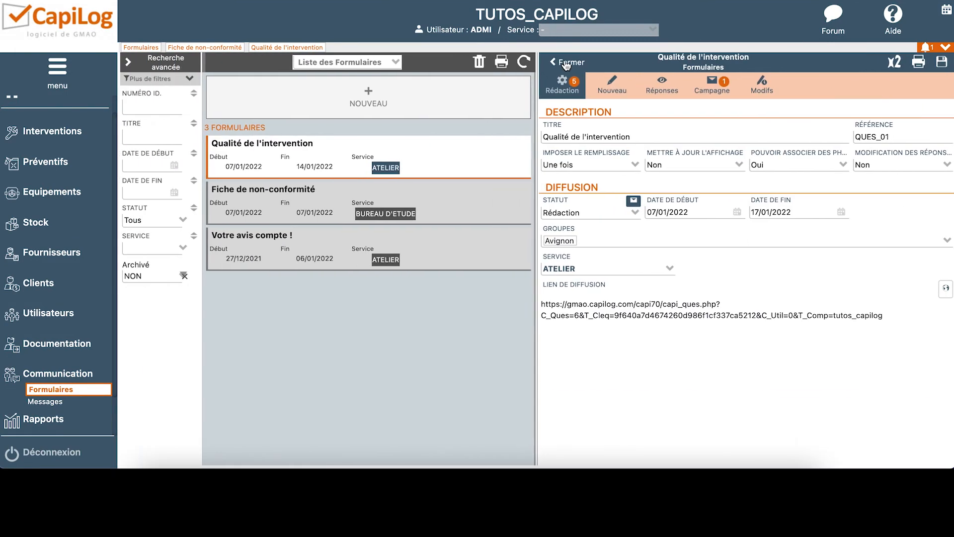
{"action": "left_click", "coordinate": [623, 213]}
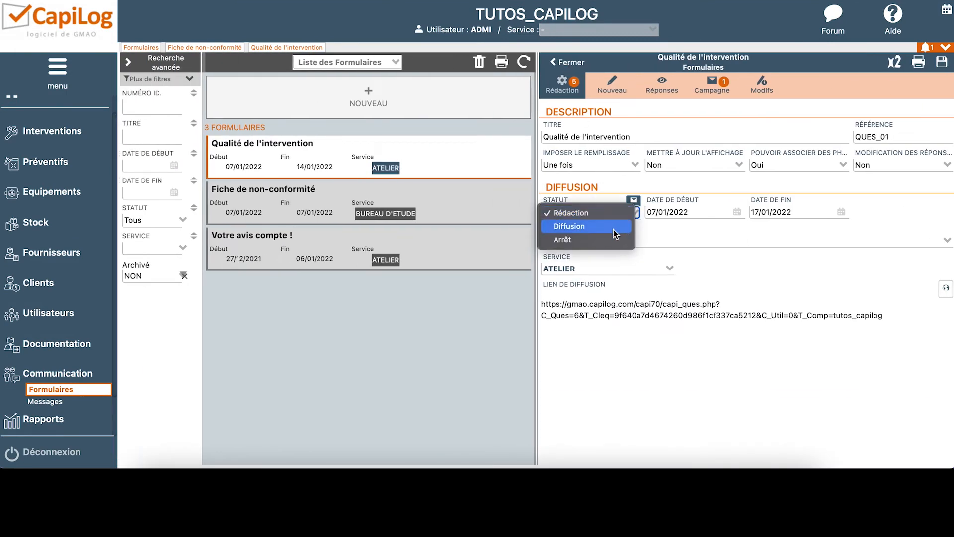
{"action": "left_click", "coordinate": [614, 229]}
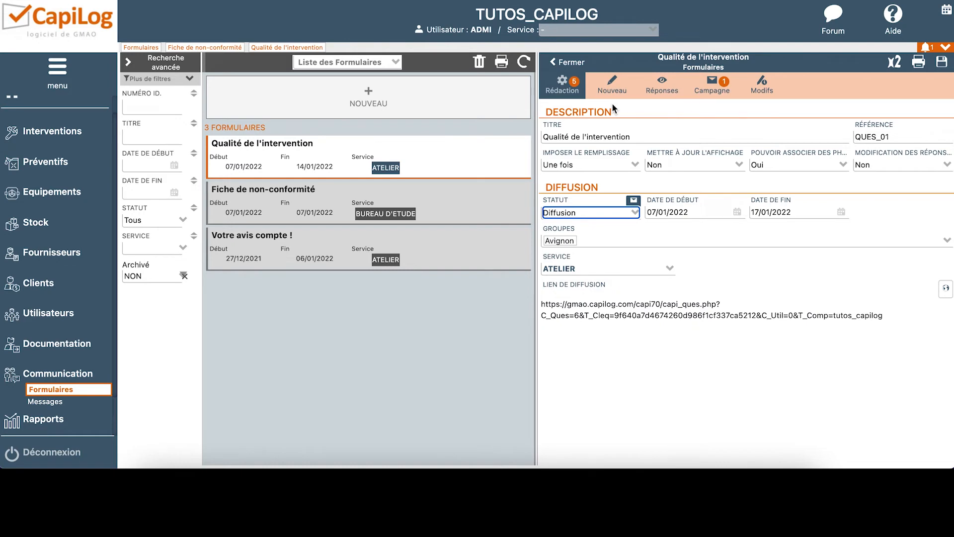
- View the blank response form and the list of validated responses, including the Etat options available for a response
{"action": "left_click", "coordinate": [605, 90]}
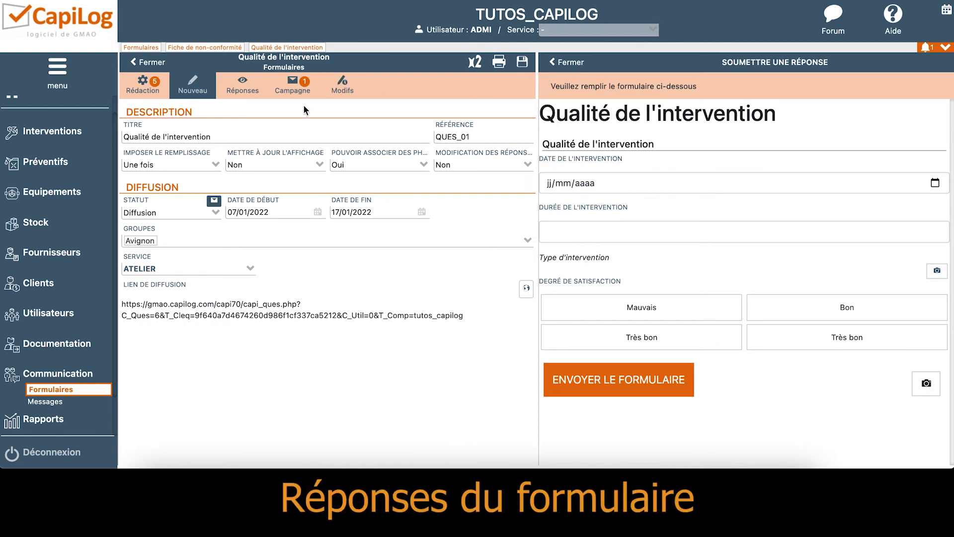
{"action": "left_click", "coordinate": [245, 90]}
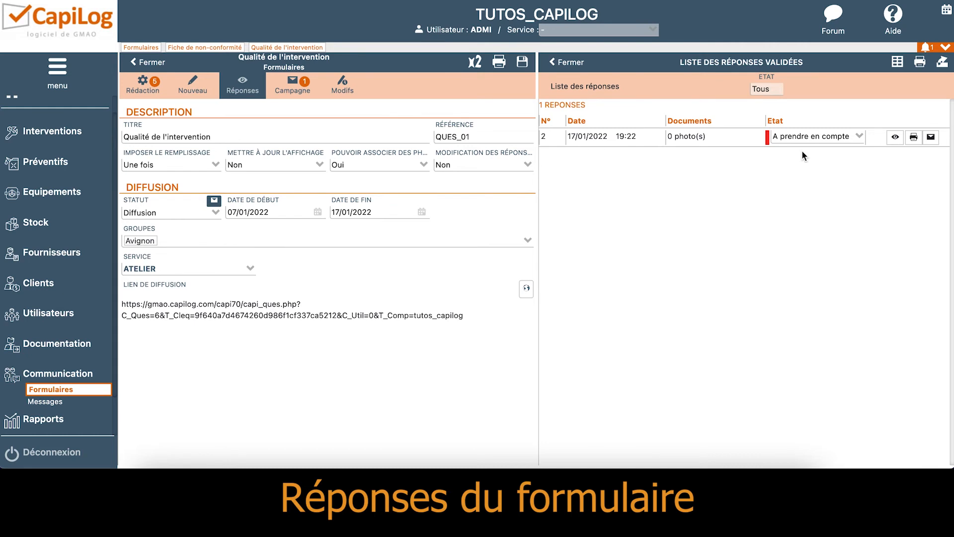
{"action": "left_click", "coordinate": [862, 137]}
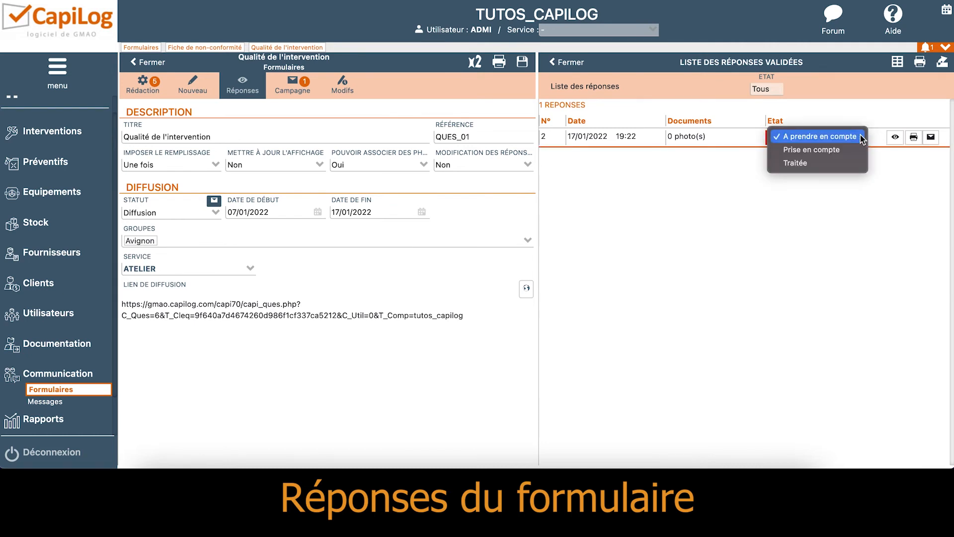
{"action": "left_click", "coordinate": [860, 135]}
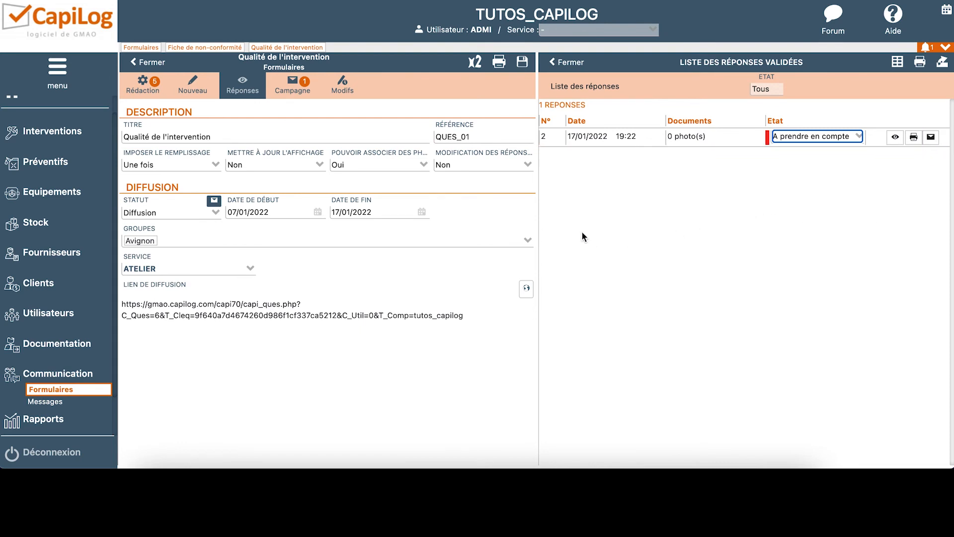
- Create a new mail campaign for the "Qualité de l'intervention" form and close its e-mail window without sending
{"action": "left_click", "coordinate": [293, 85]}
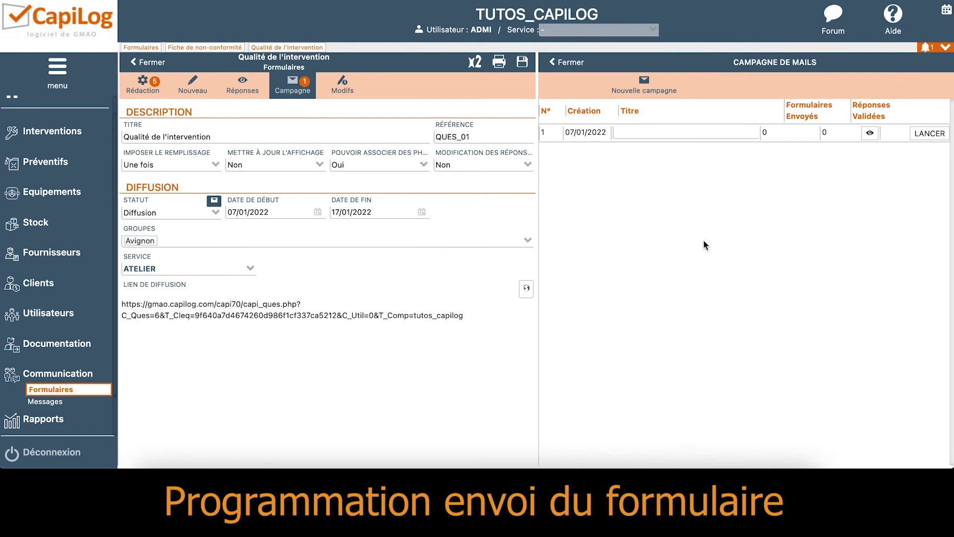
{"action": "left_click", "coordinate": [650, 82]}
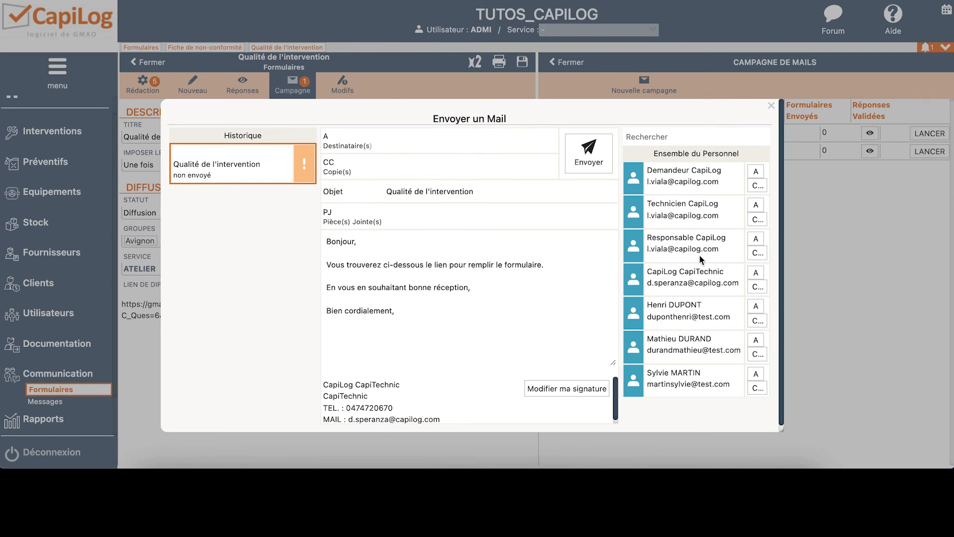
{"action": "left_click", "coordinate": [771, 105]}
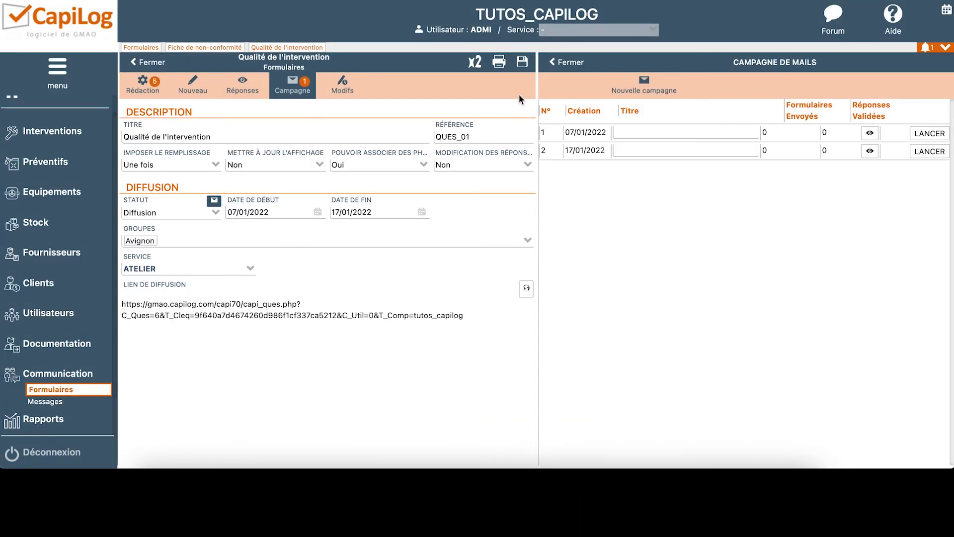
- Examine the history of modifications made to the form and return to the dashboard
{"action": "left_click", "coordinate": [343, 84]}
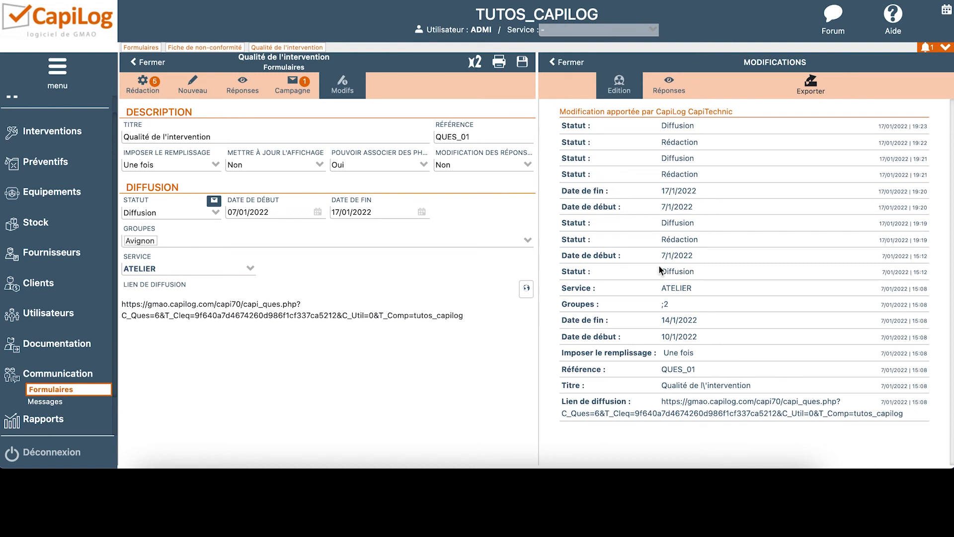
{"action": "scroll", "coordinate": [65, 122], "scroll_direction": "up", "scroll_amount": 1}
{"action": "left_click", "coordinate": [67, 116]}
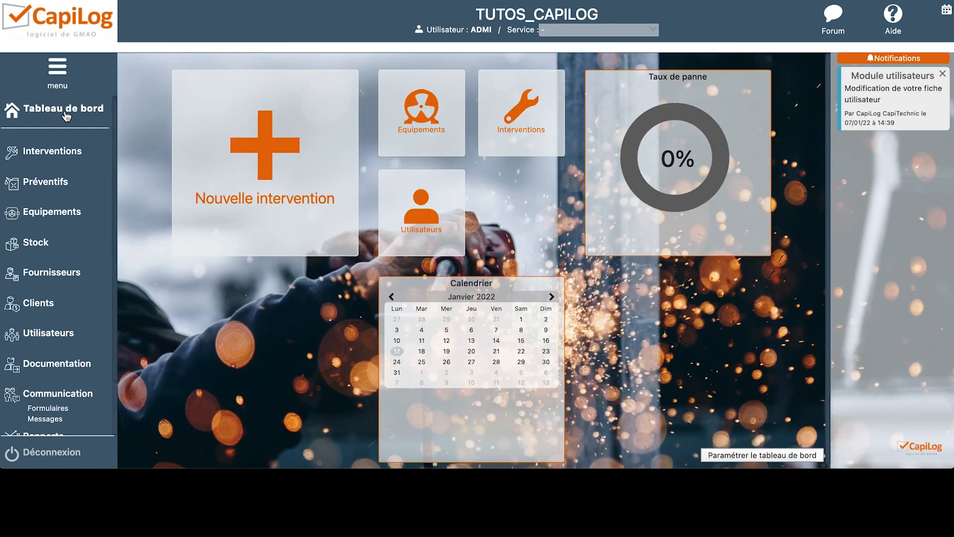